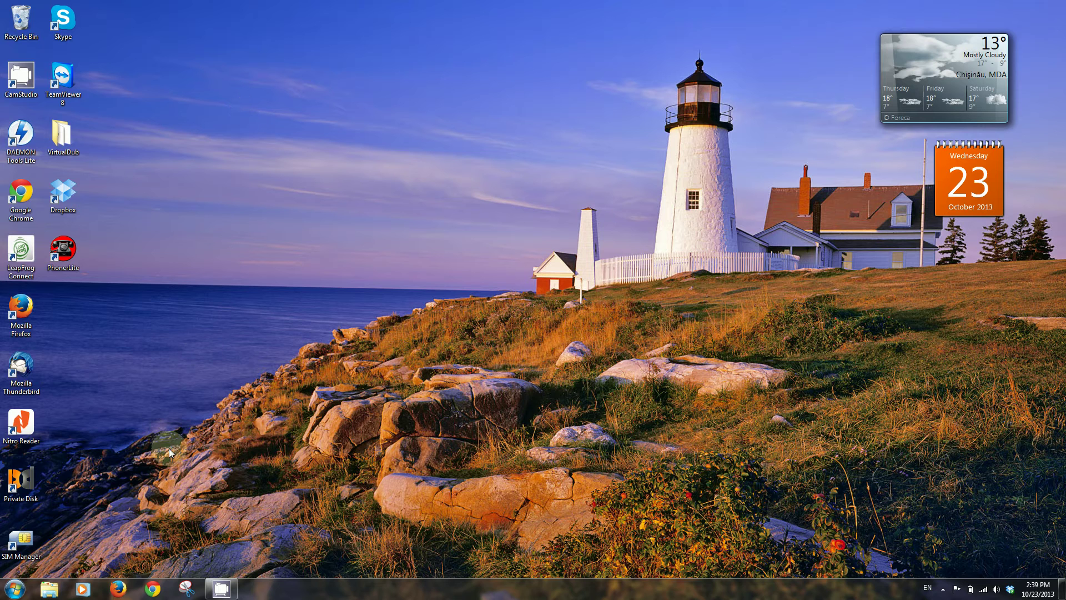
pyautogui.click(122, 591)
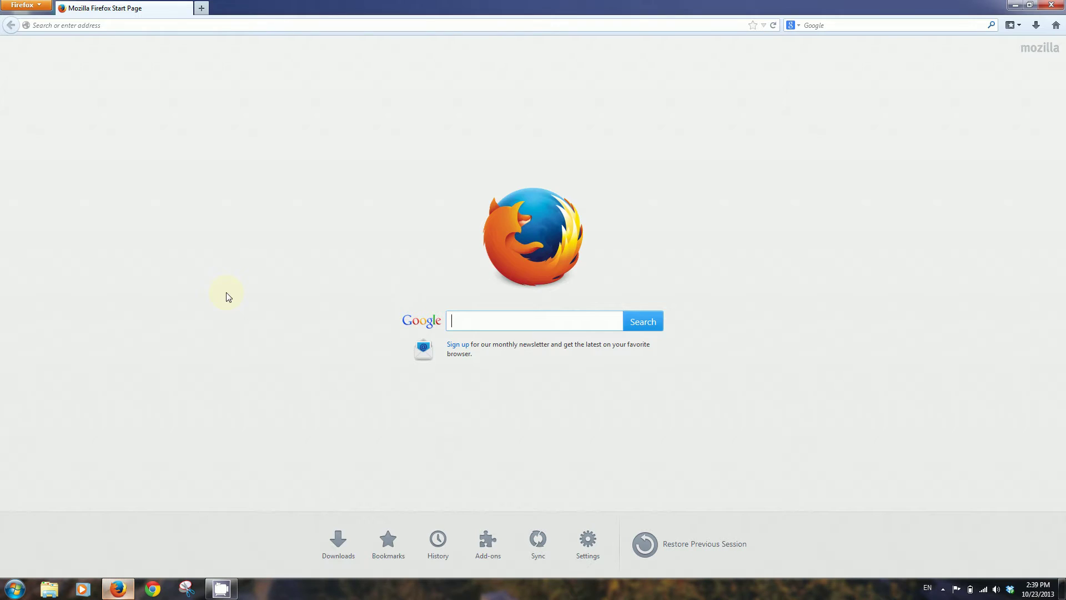
pyautogui.click(208, 24)
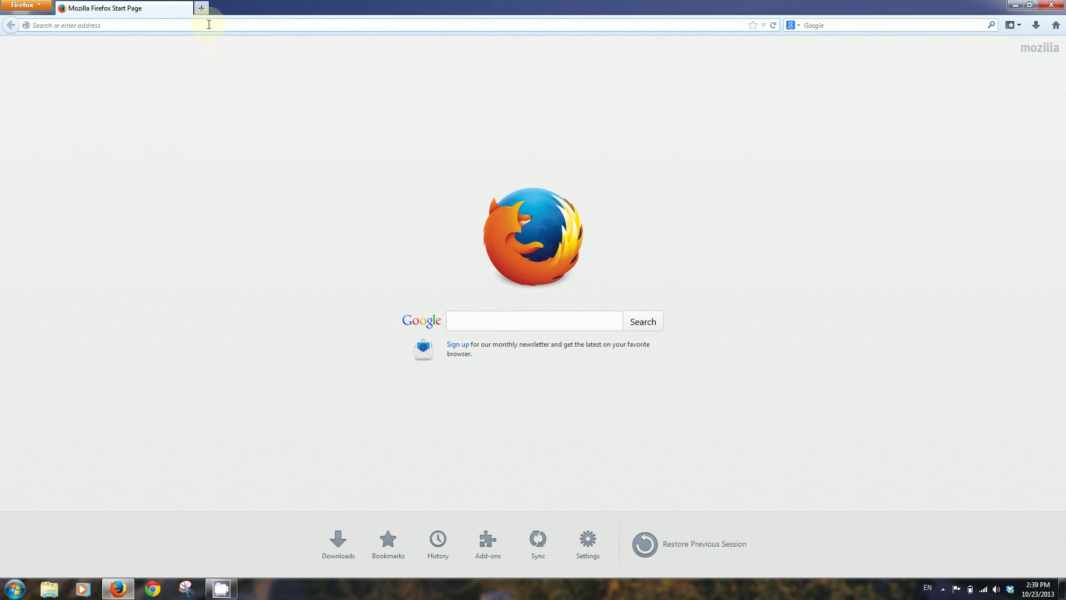
pyautogui.write('www.dekart.com/amazon')
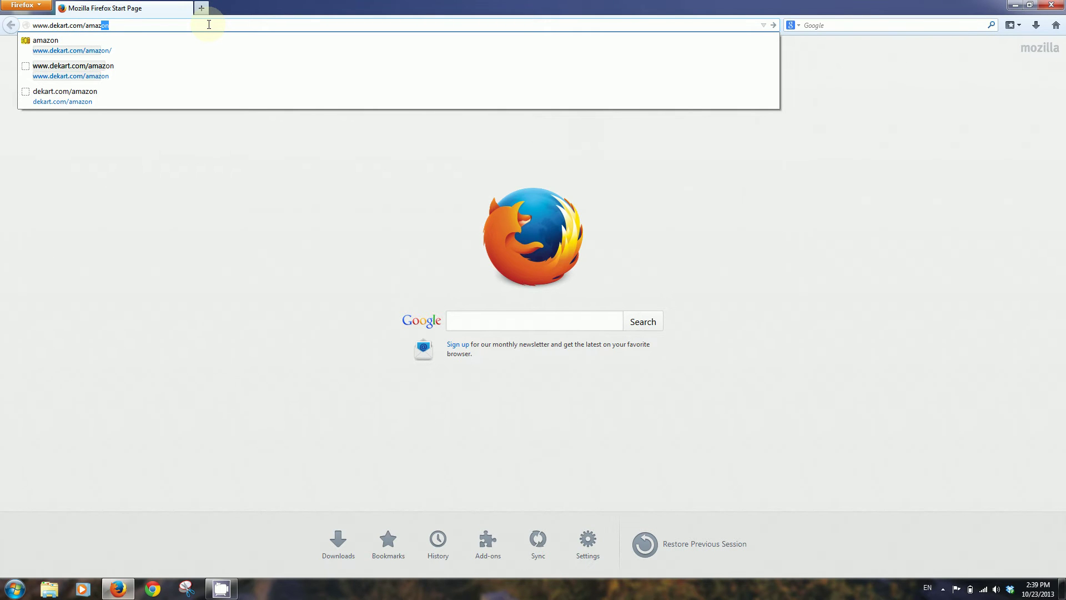
pyautogui.press('Return')
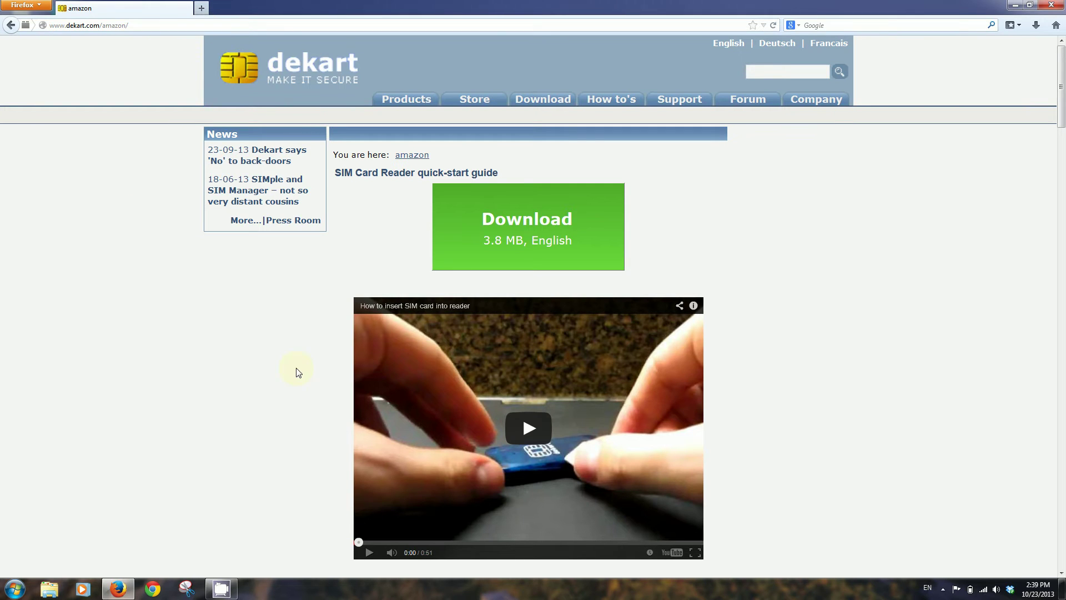
pyautogui.scroll(-1, 301, 373)
pyautogui.scroll(-2, 300, 373)
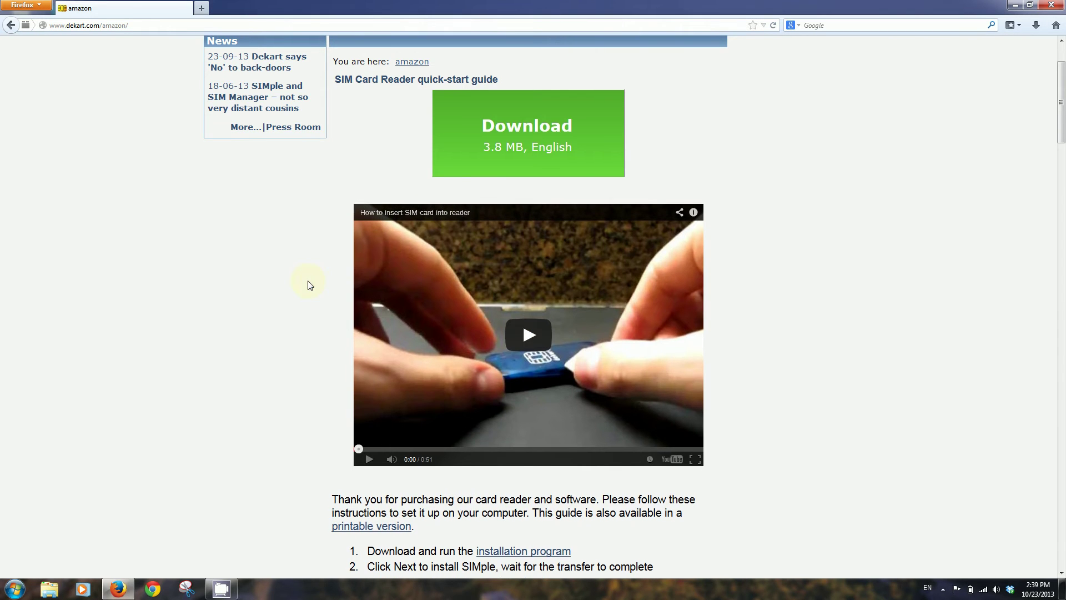
pyautogui.scroll(-1, 307, 285)
pyautogui.scroll(-2, 307, 285)
pyautogui.scroll(-1, 307, 285)
pyautogui.scroll(-2, 308, 285)
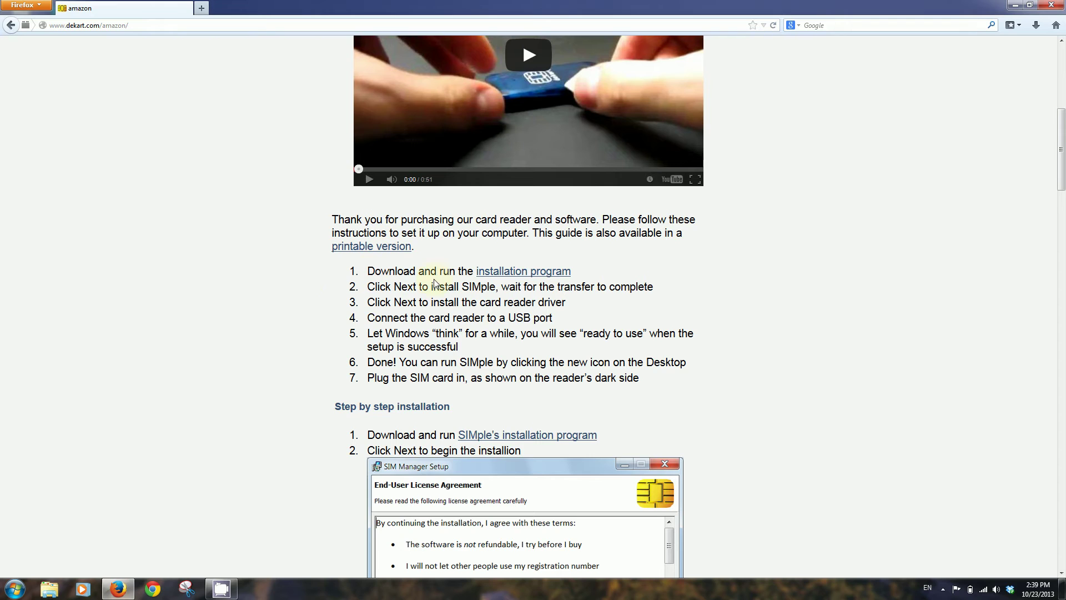
# Save the SIMple.exe installer from the installation program link and show Firefox's Downloads library.
pyautogui.click(517, 272)
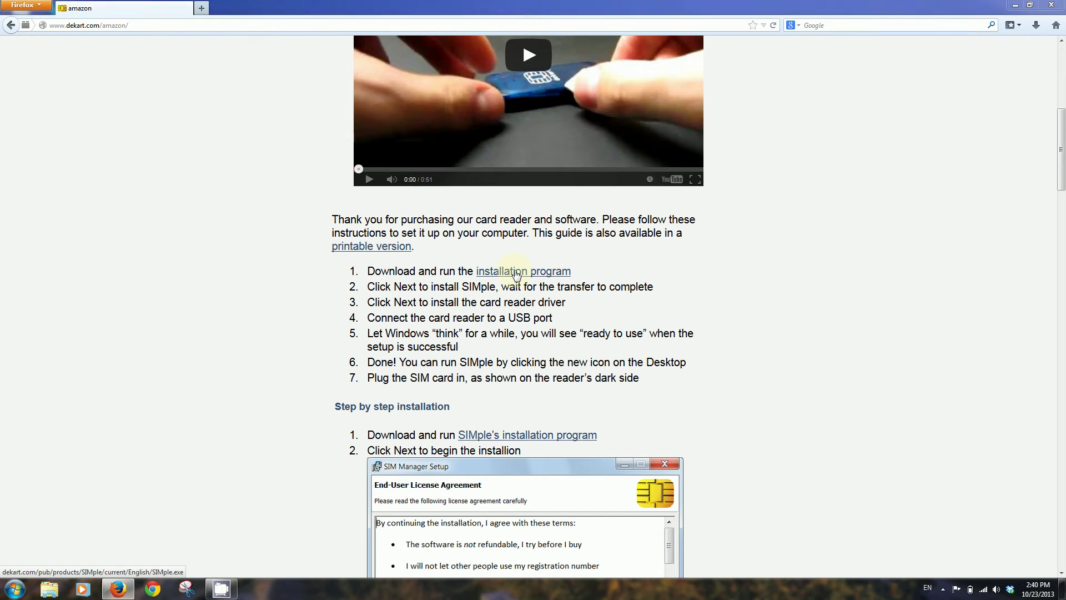
pyautogui.click(573, 287)
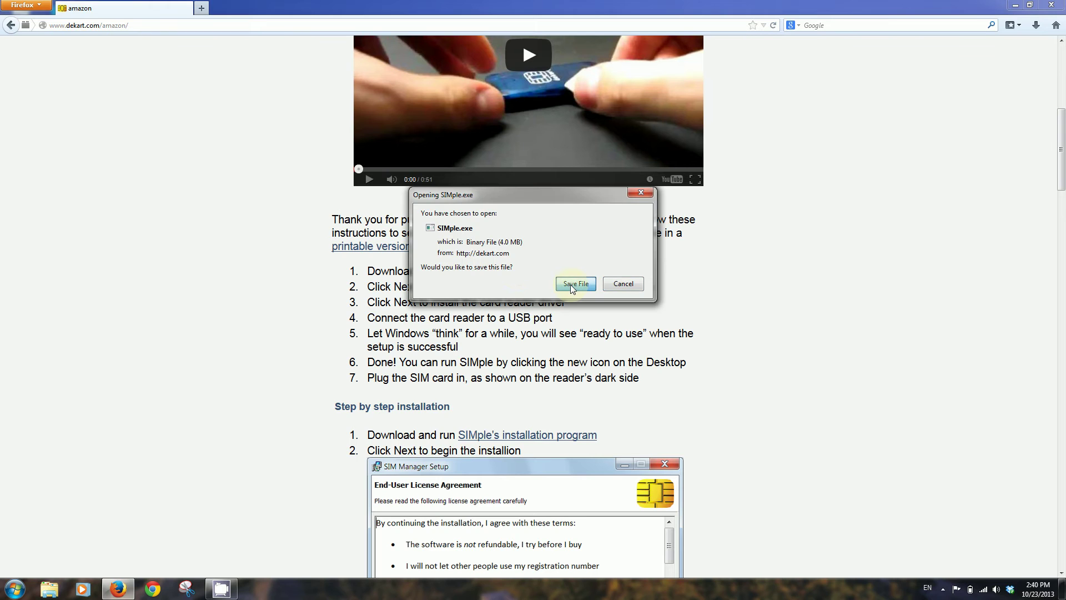
pyautogui.click(572, 286)
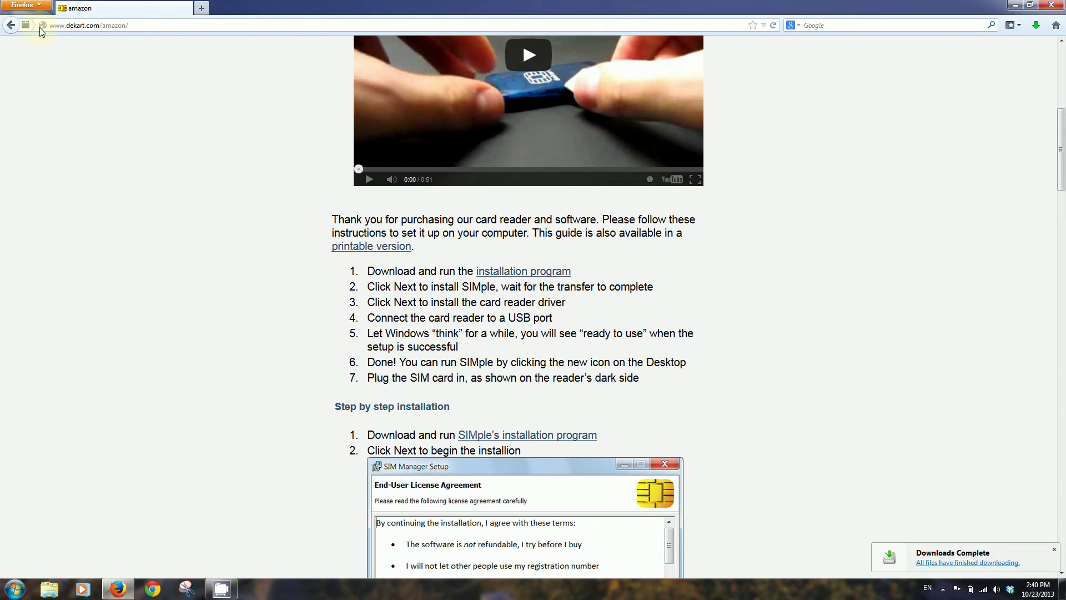
pyautogui.click(29, 5)
pyautogui.click(120, 47)
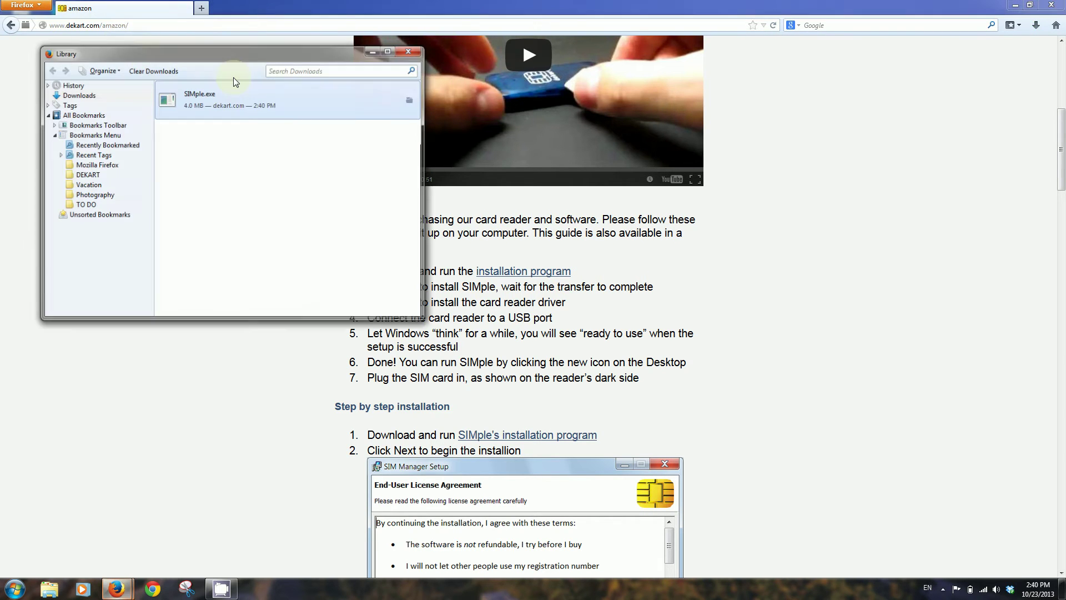
# Run SIMple.exe from the Library and accept the license agreement to install SIMple.
pyautogui.doubleClick(205, 98)
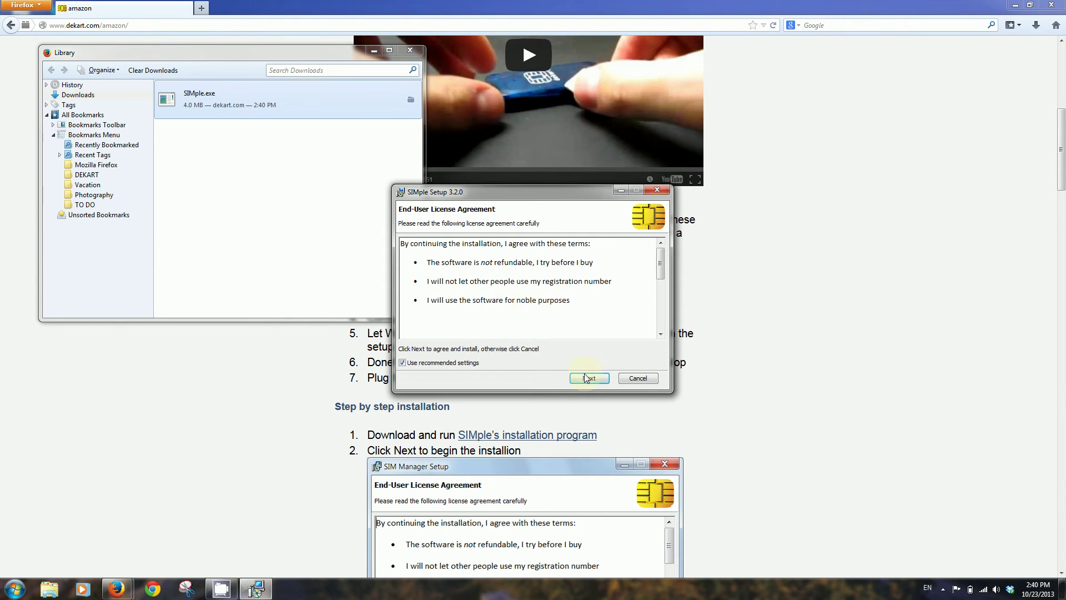
pyautogui.click(589, 378)
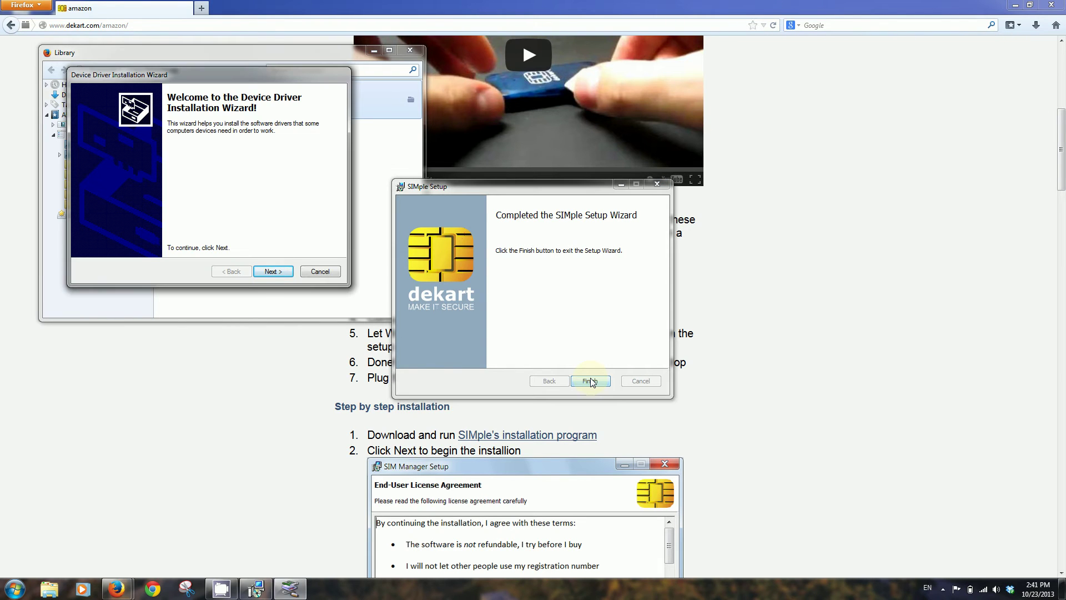
# Finish SIMple Setup and install the Dekart smart card reader driver, allowing the Windows Security prompt.
pyautogui.click(592, 382)
pyautogui.click(224, 171)
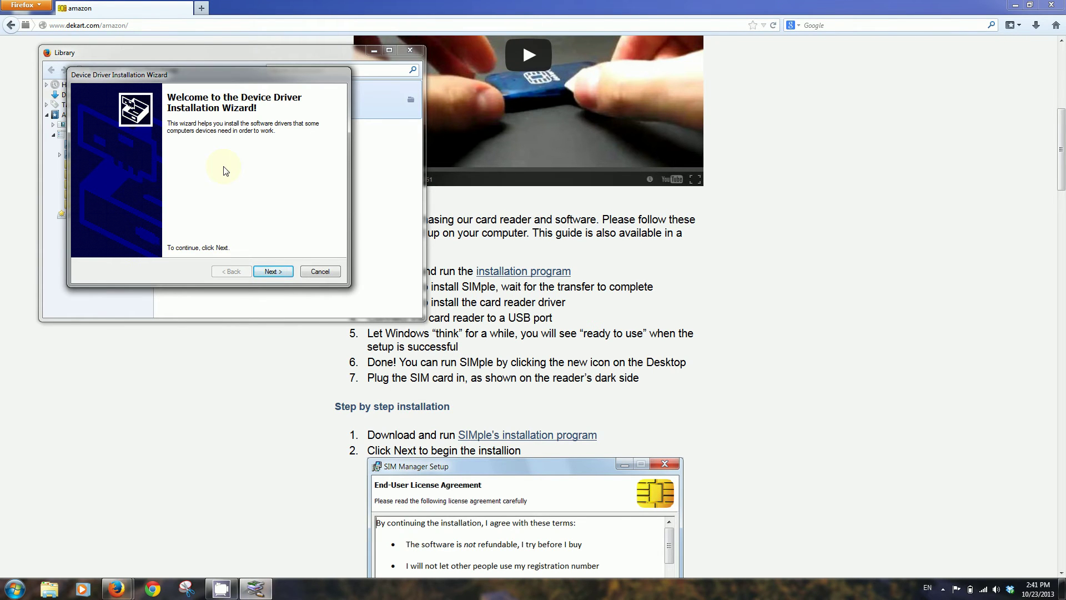
pyautogui.click(273, 272)
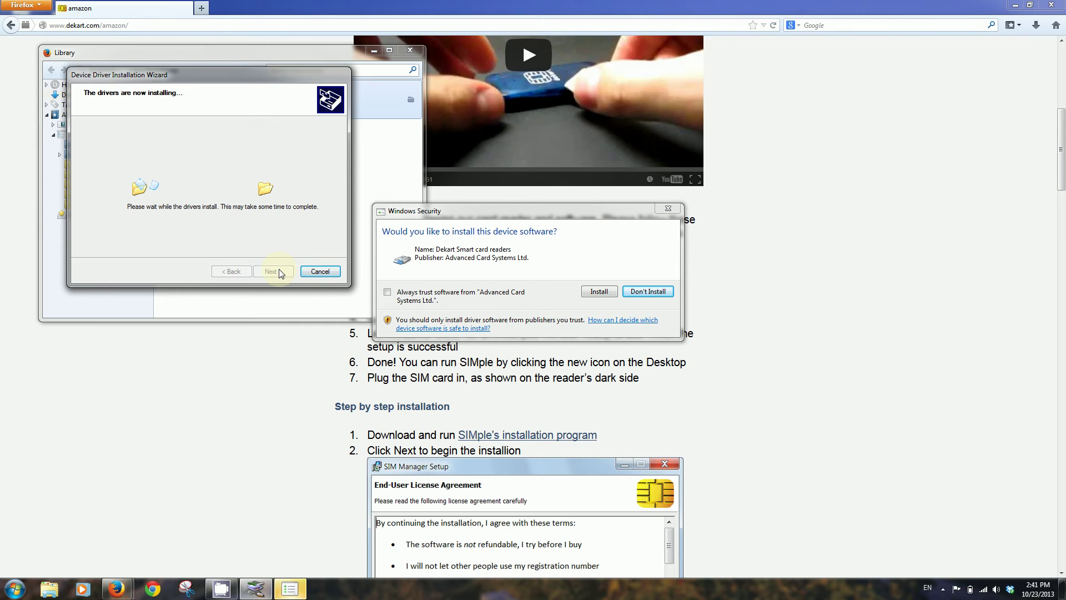
pyautogui.click(608, 291)
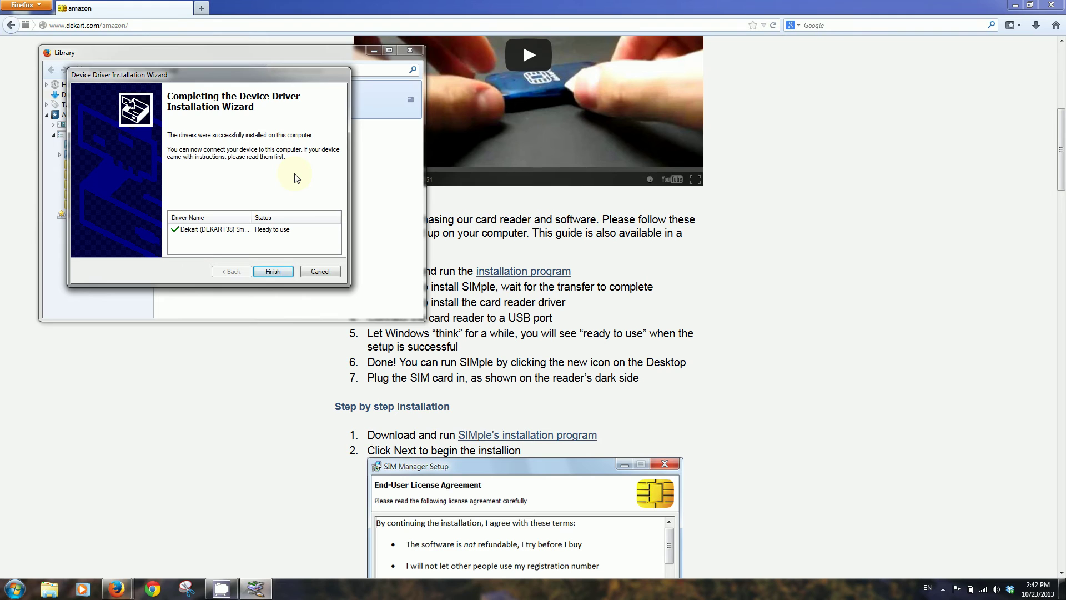
pyautogui.click(276, 272)
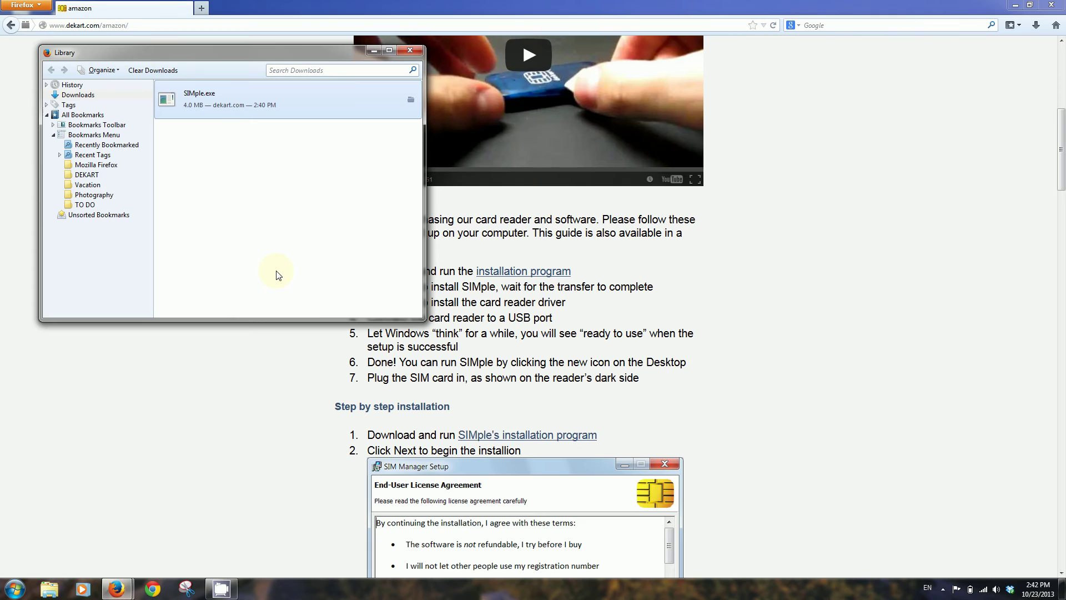
# Minimize Firefox, close the Downloads library, and check the card reader driver installation balloon.
pyautogui.click(833, 166)
pyautogui.click(1010, 6)
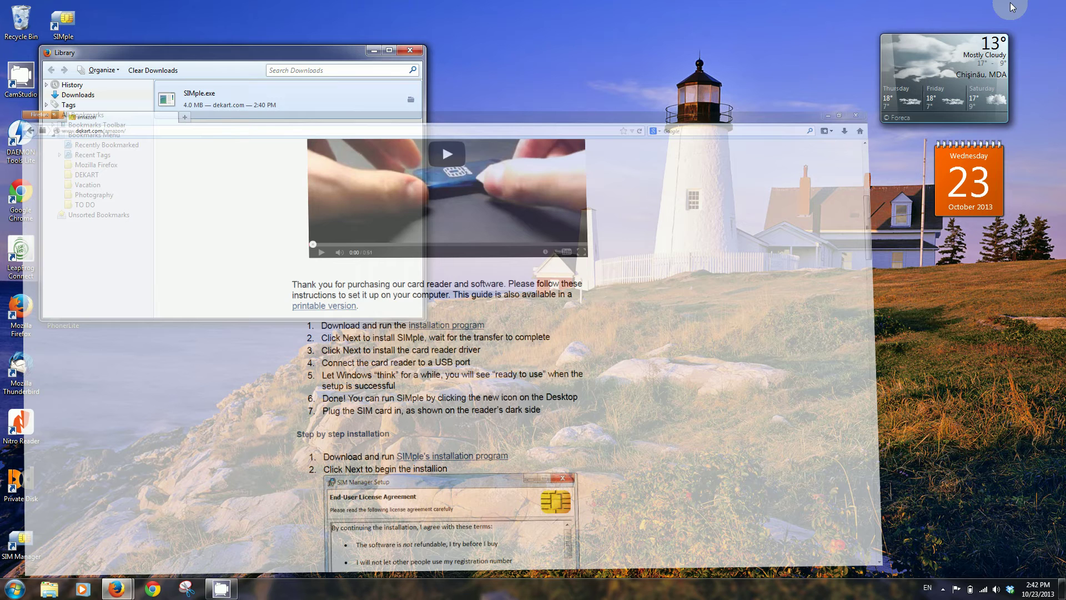
pyautogui.click(369, 52)
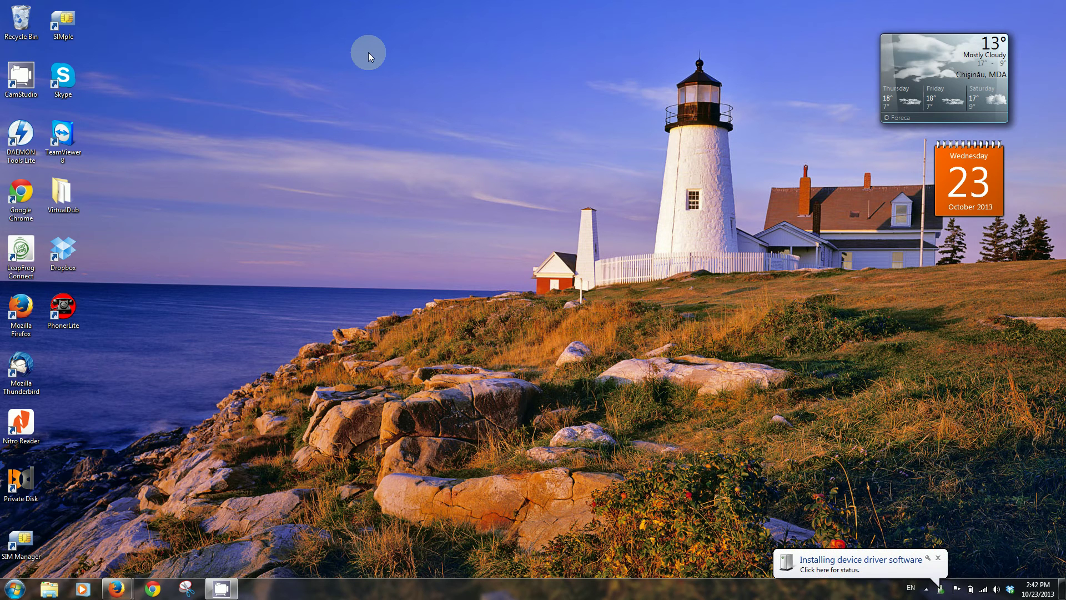
pyautogui.click(856, 560)
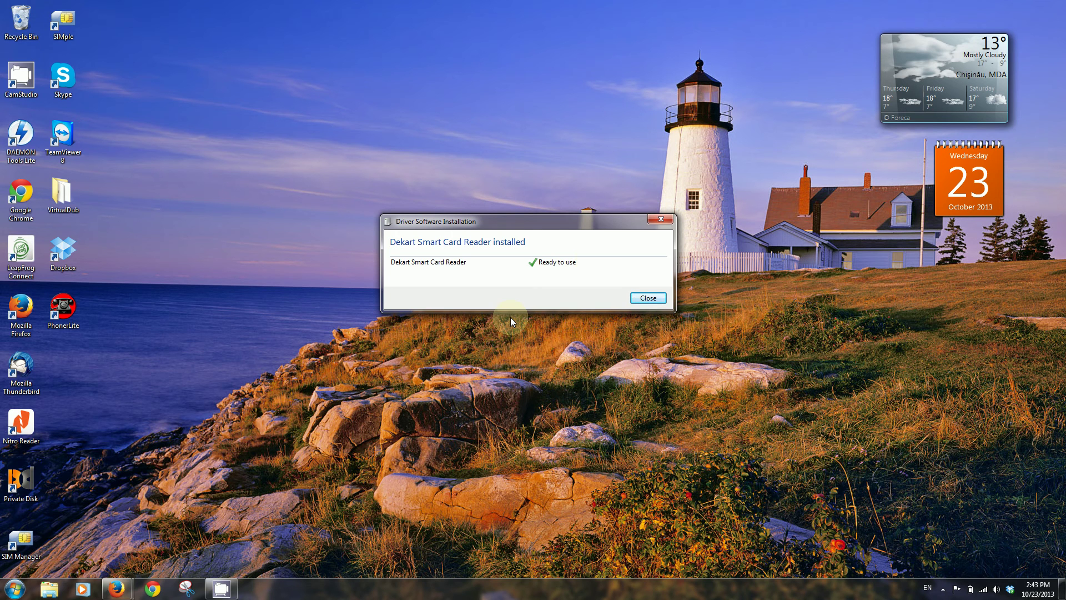
# Dismiss the driver status report, launch SIMple from the desktop, and confirm PIN1.
pyautogui.click(653, 296)
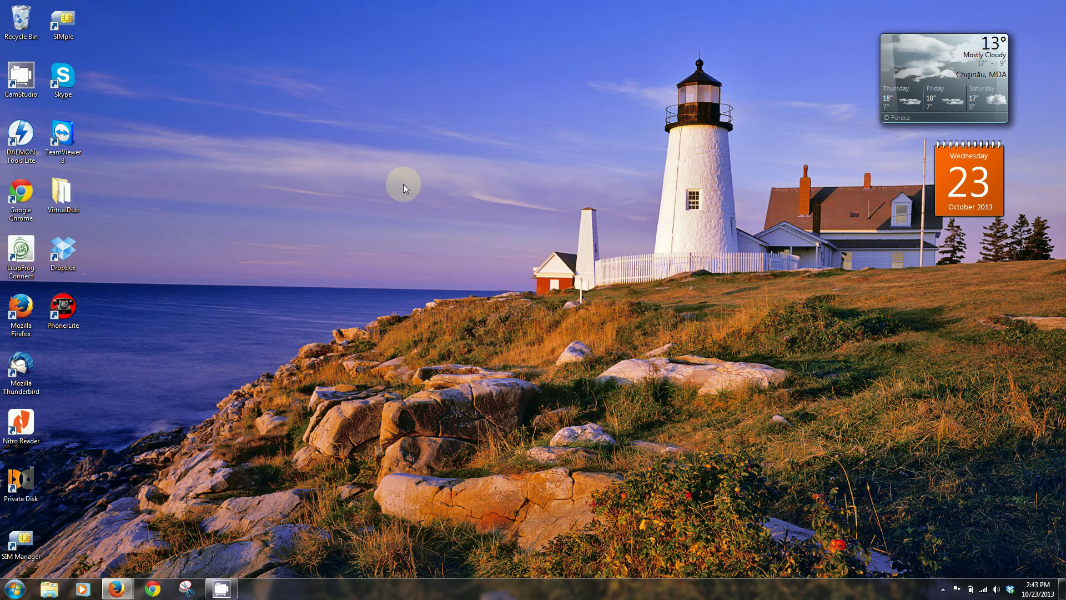
pyautogui.click(61, 23)
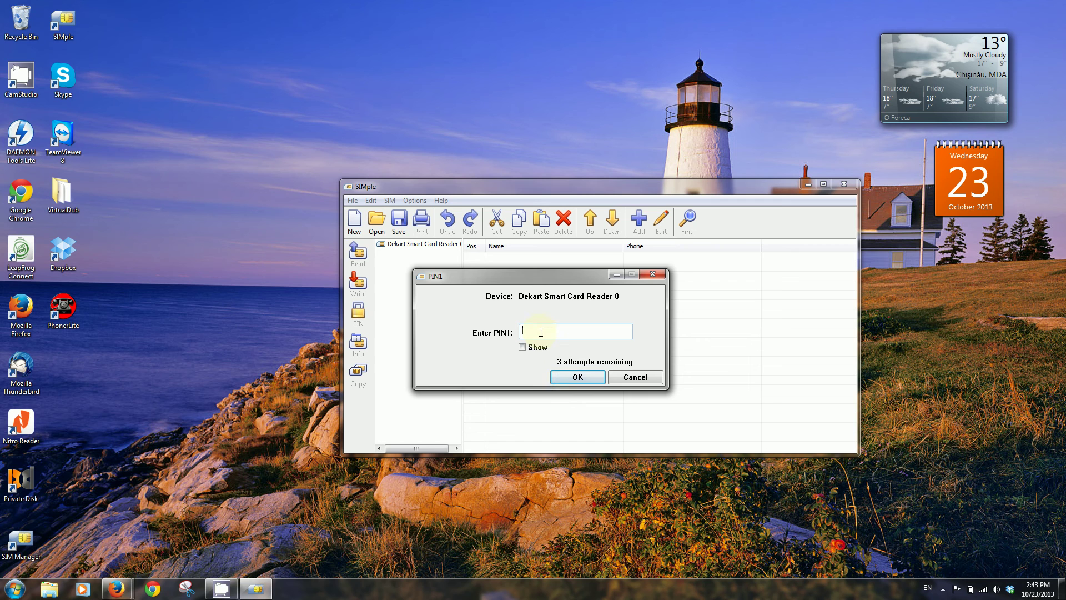
pyautogui.press('Return')
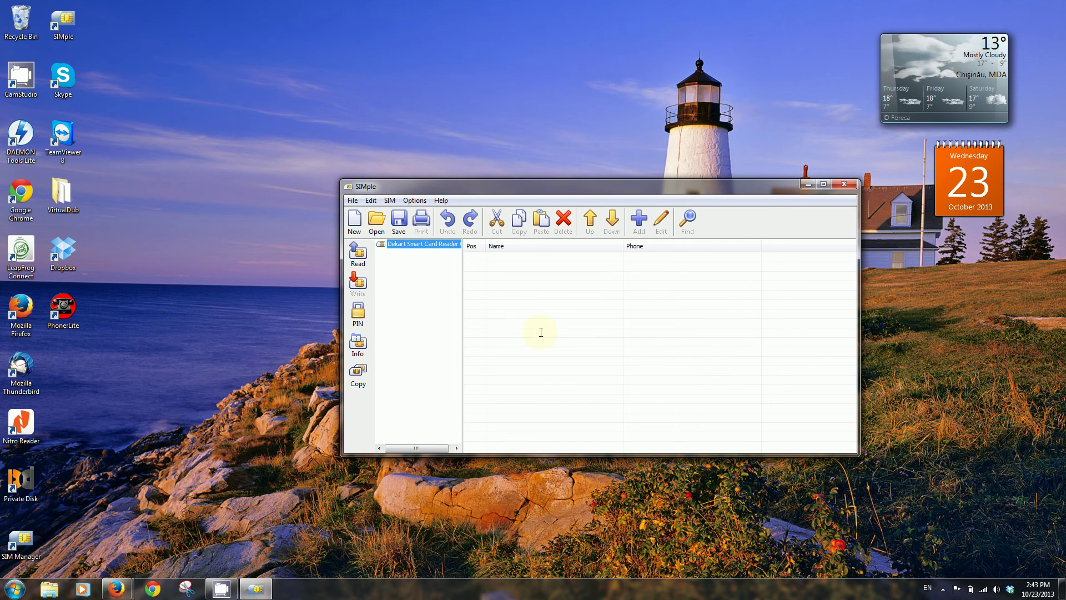
# Read the SIM phonebook, then view GSM contacts, Own numbers and Last dialled numbers.
pyautogui.click(358, 255)
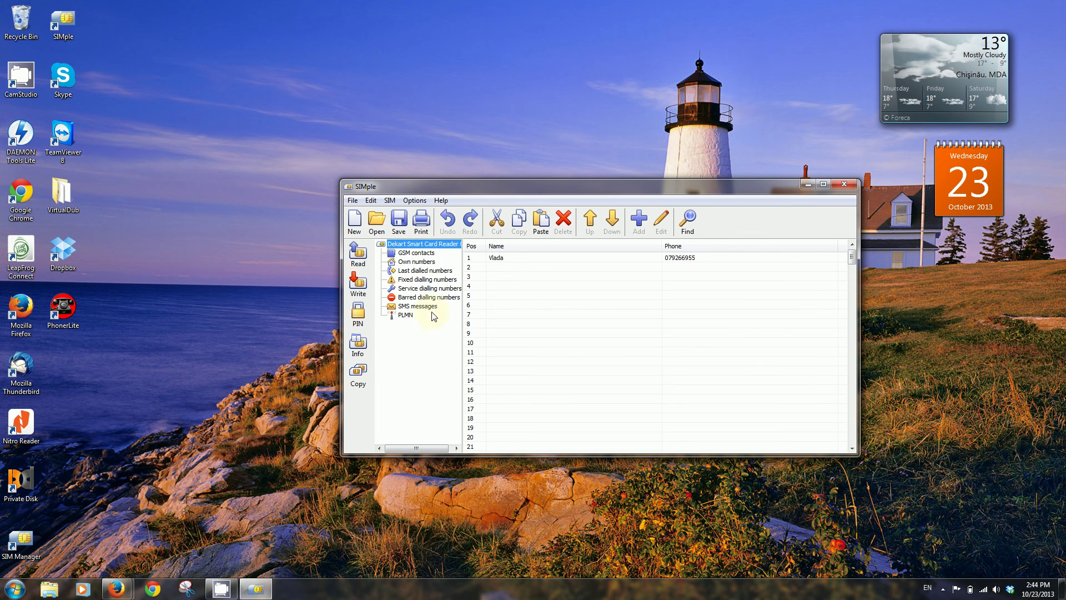
pyautogui.click(425, 254)
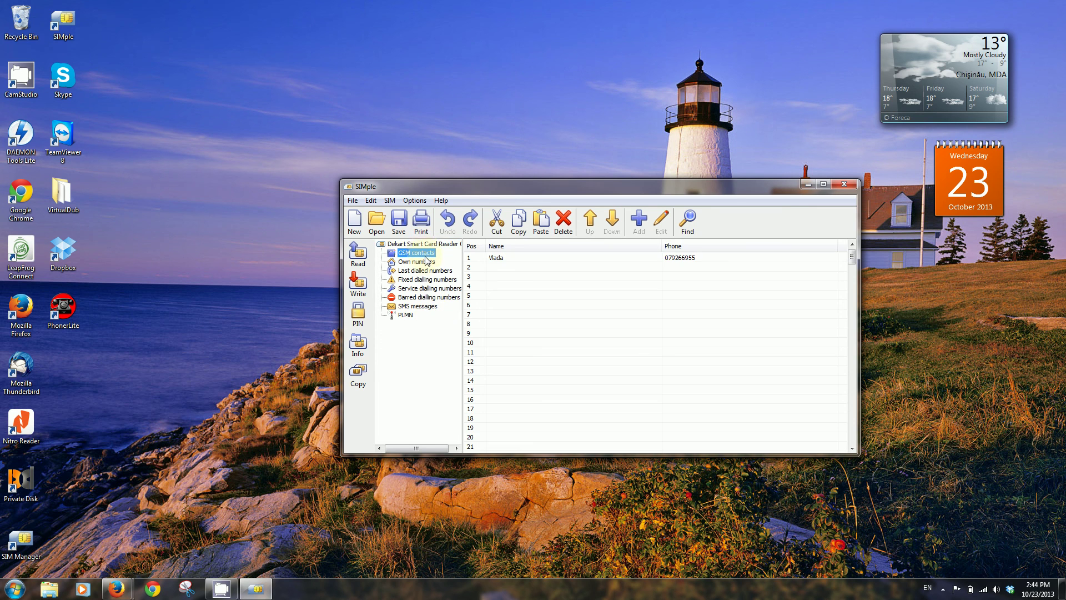
pyautogui.click(426, 262)
pyautogui.click(427, 271)
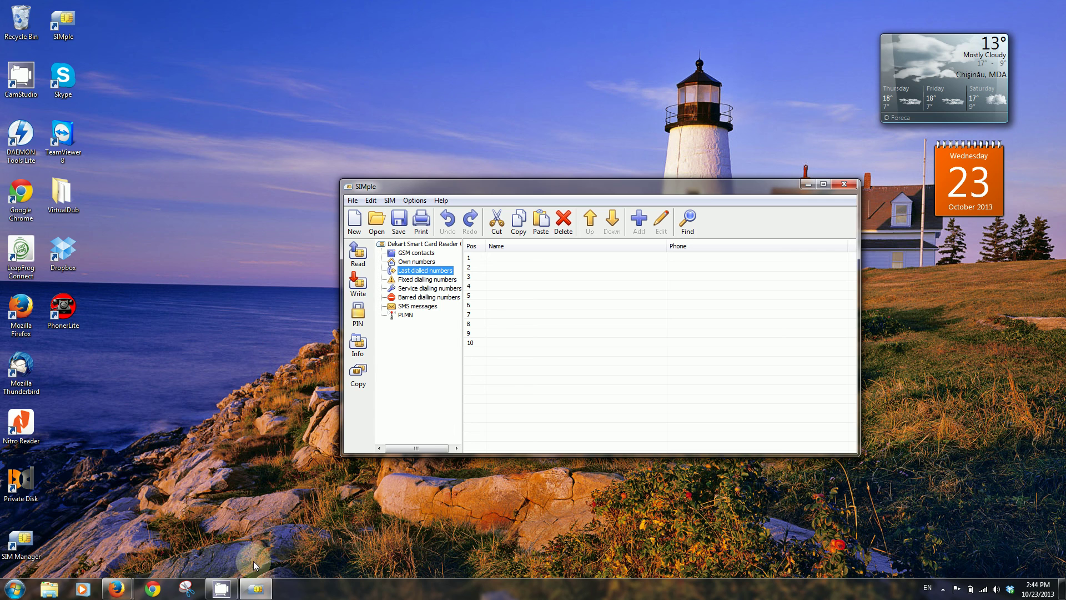
pyautogui.click(222, 591)
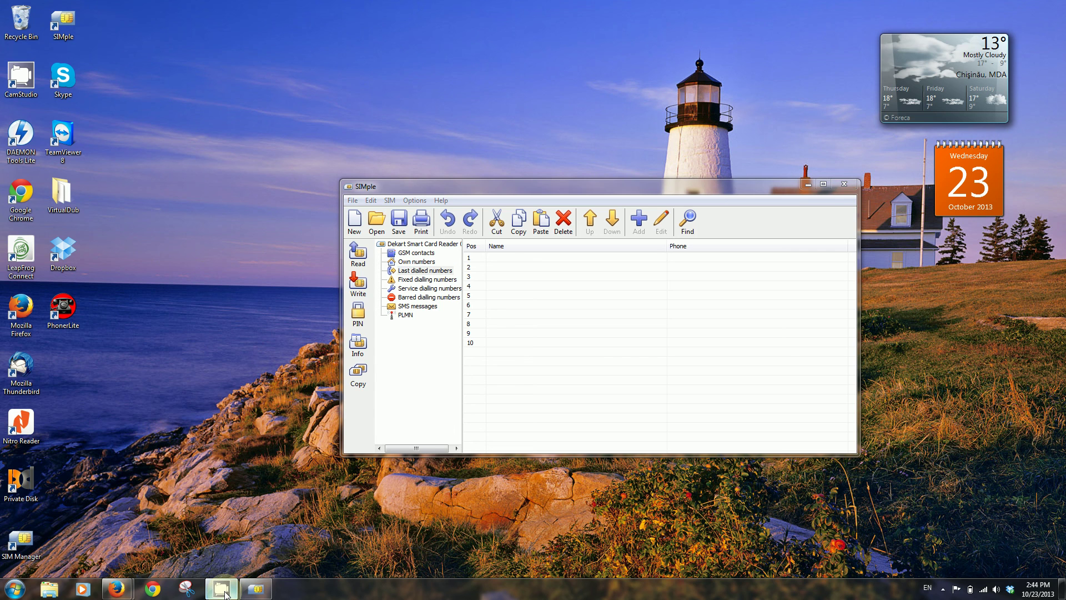